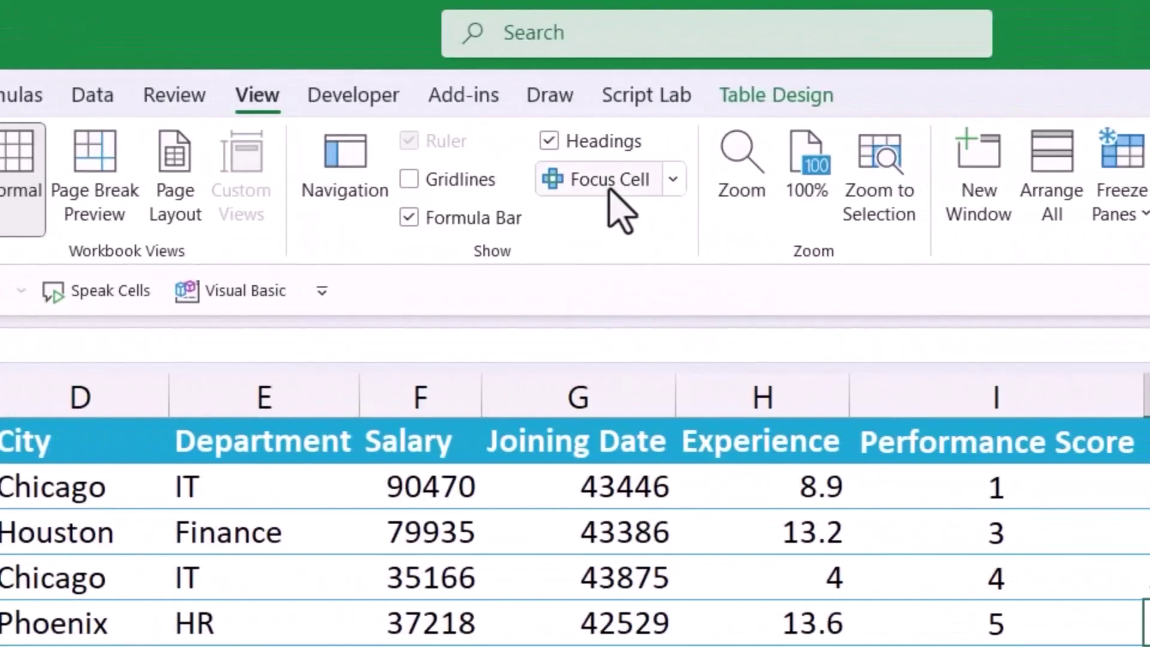
Step: Enable Focus Cell, then check its row/column highlight on cells H3 (13.2) and F7 (86835)
click(609, 180)
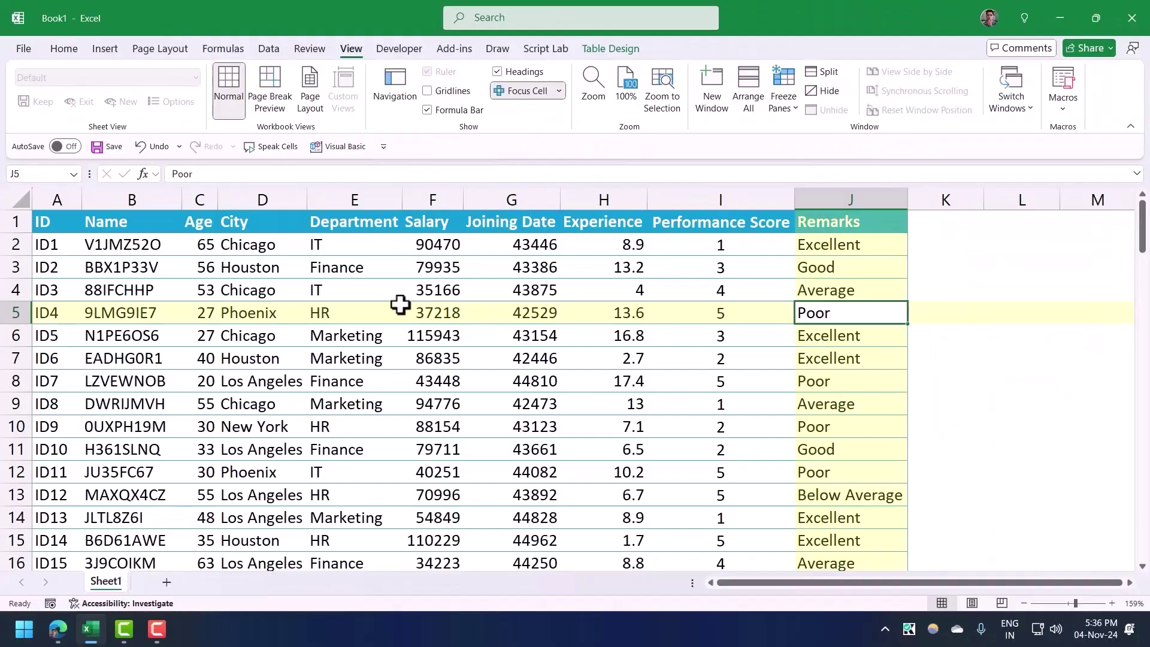
click(316, 384)
click(632, 275)
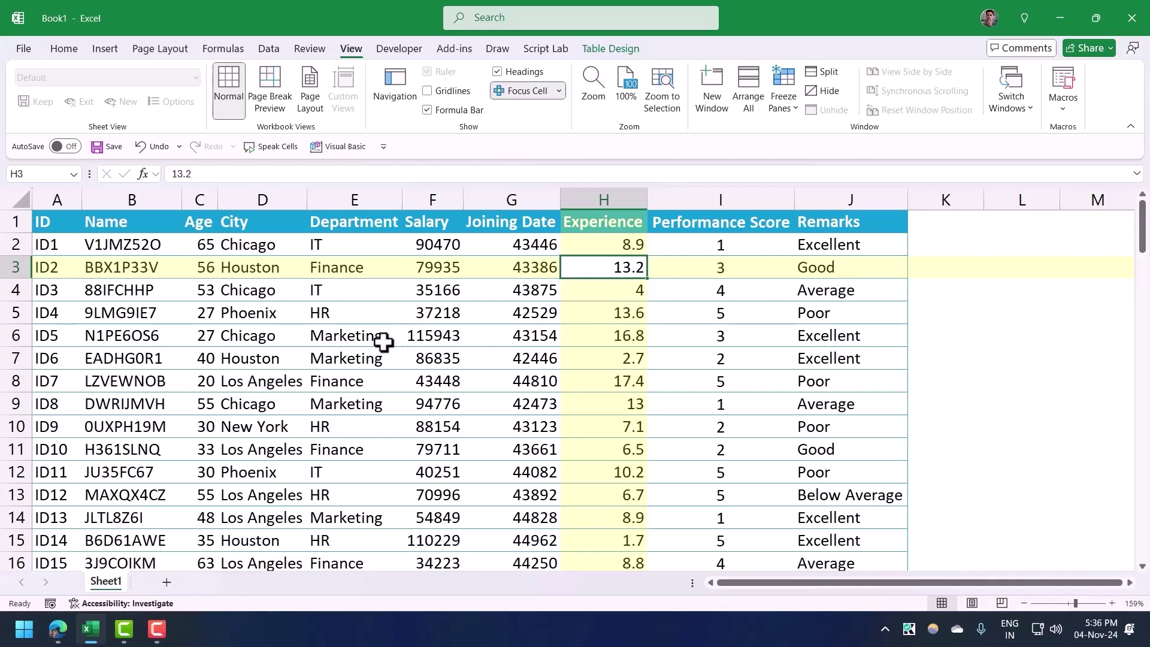
click(418, 358)
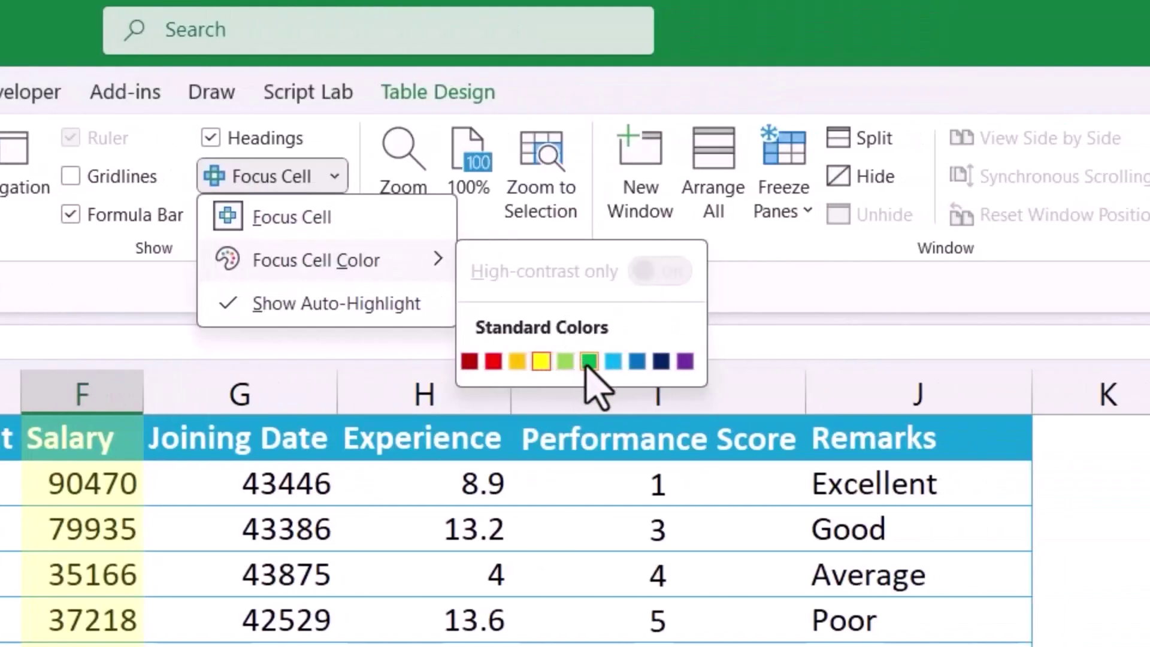
Step: Switch the Focus Cell colour to green and test it on cells E5 (HR) and H4
click(588, 361)
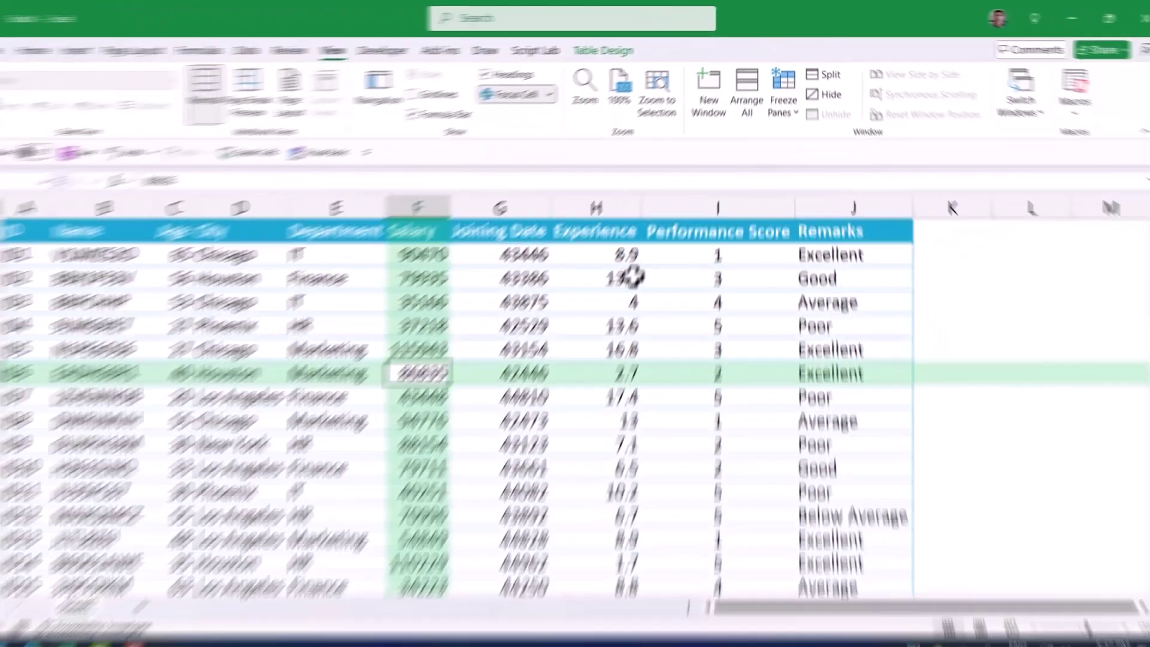
click(109, 459)
click(373, 316)
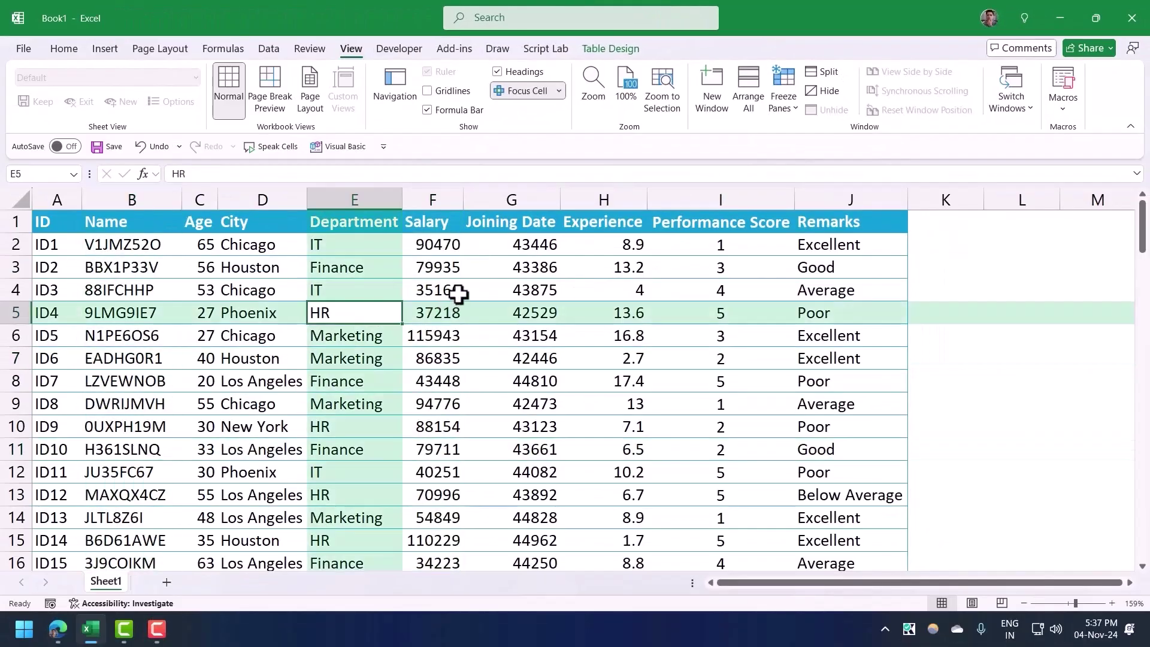
click(593, 282)
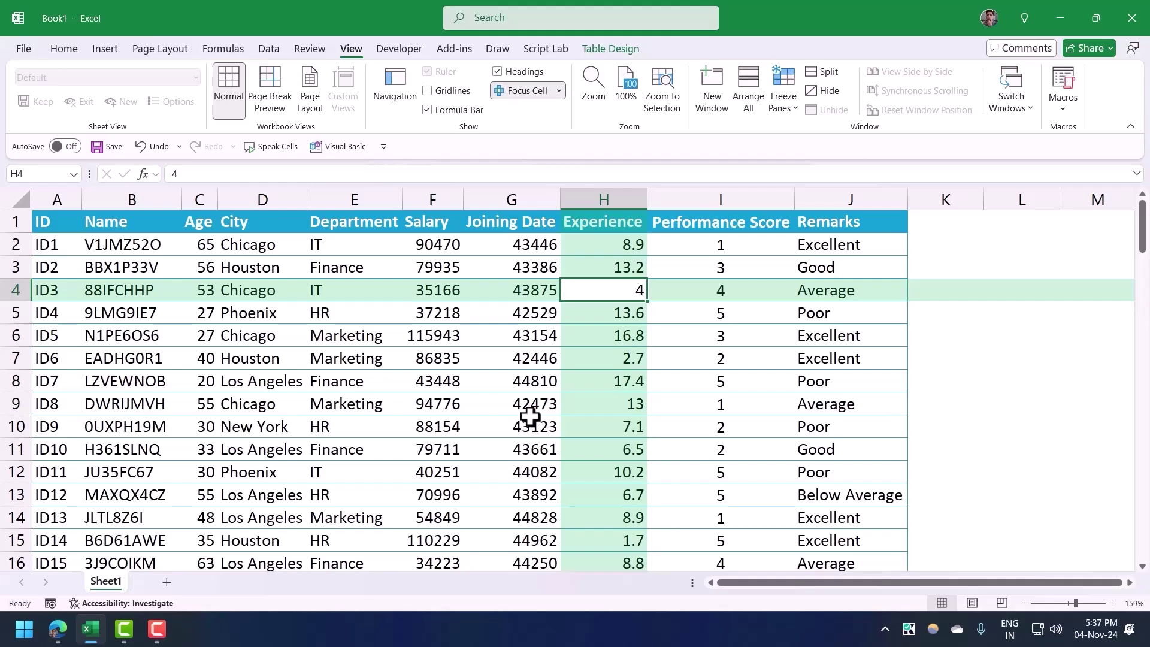
Step: Turn on Show Auto-Highlight, then enter 'New' as the Find search text
click(558, 91)
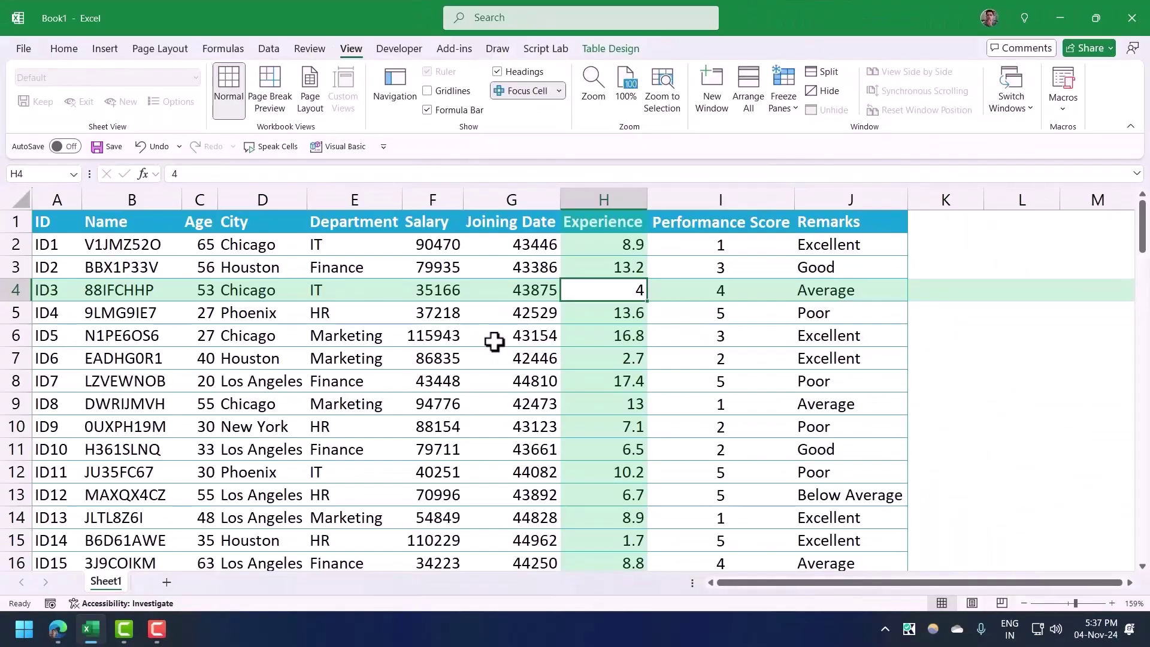
click(484, 344)
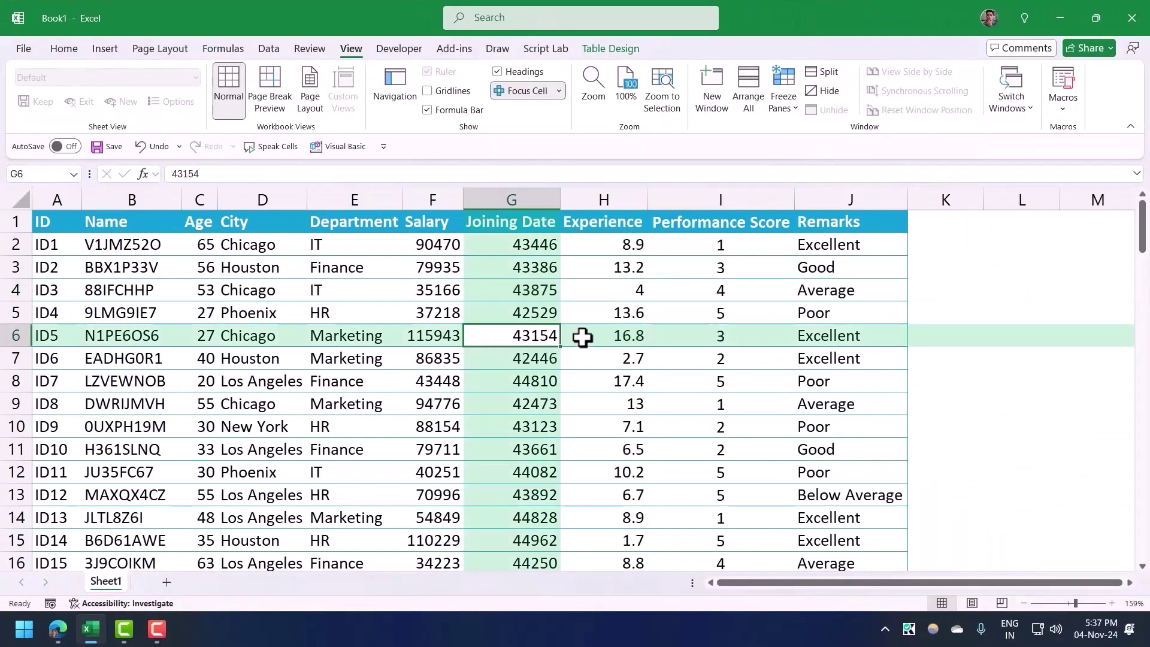
key(ctrl+f)
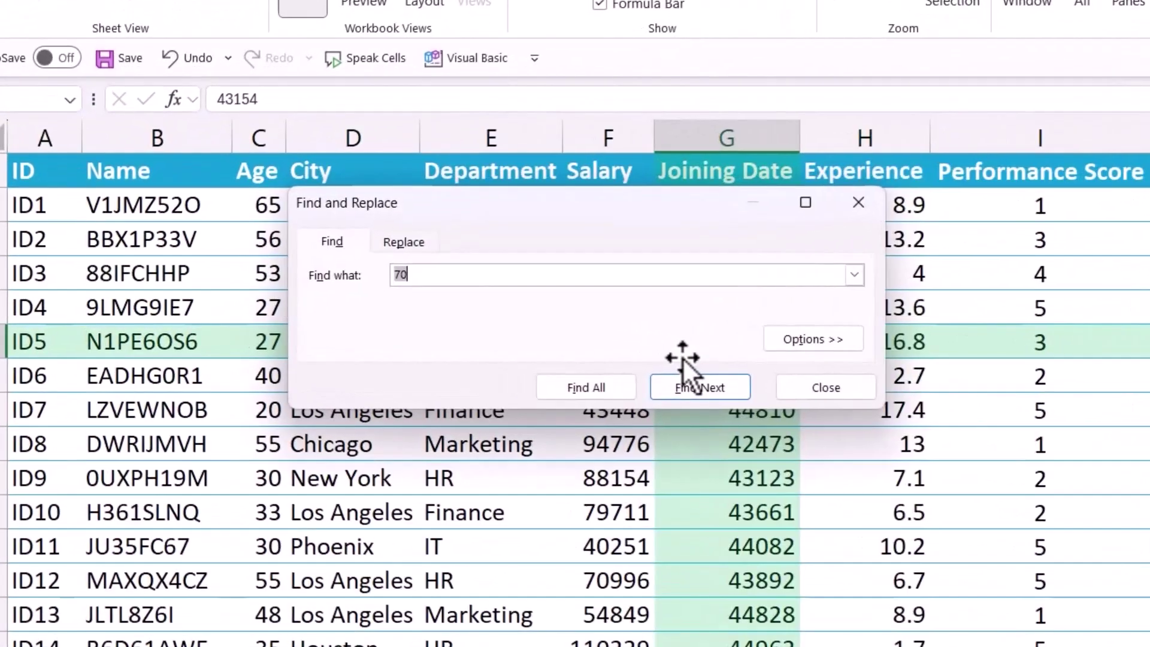
key(BackSpace)
text(N)
text(ew)
Step: Step through the New York matches with Find Next, then close the Find dialog
click(685, 374)
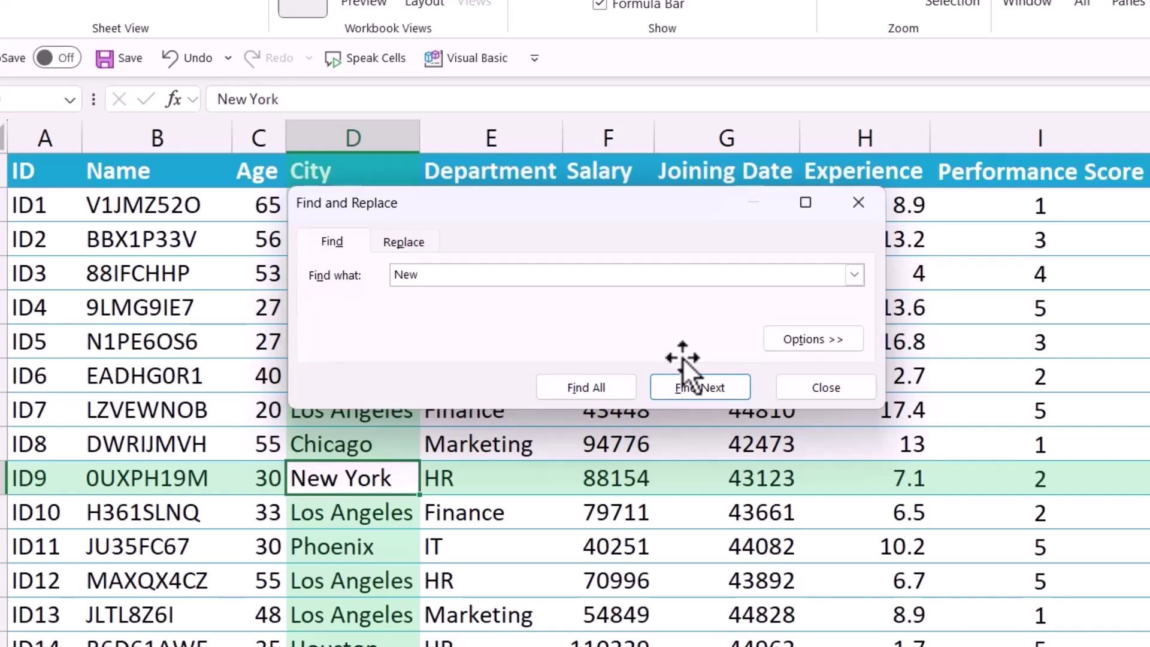
click(686, 377)
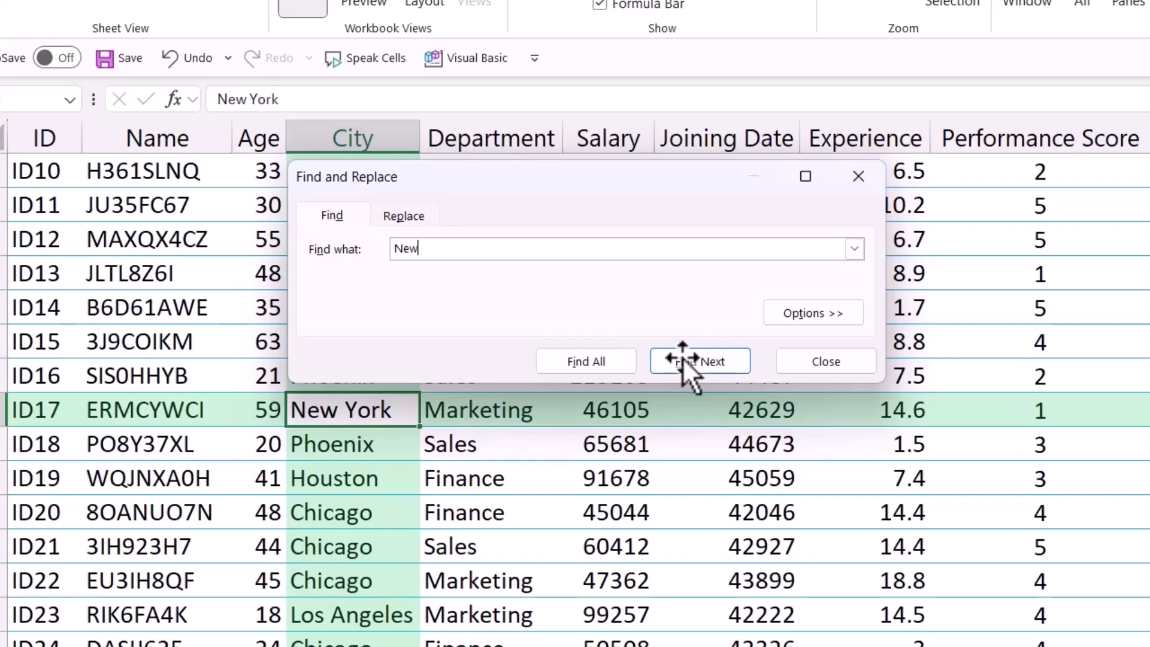
click(682, 357)
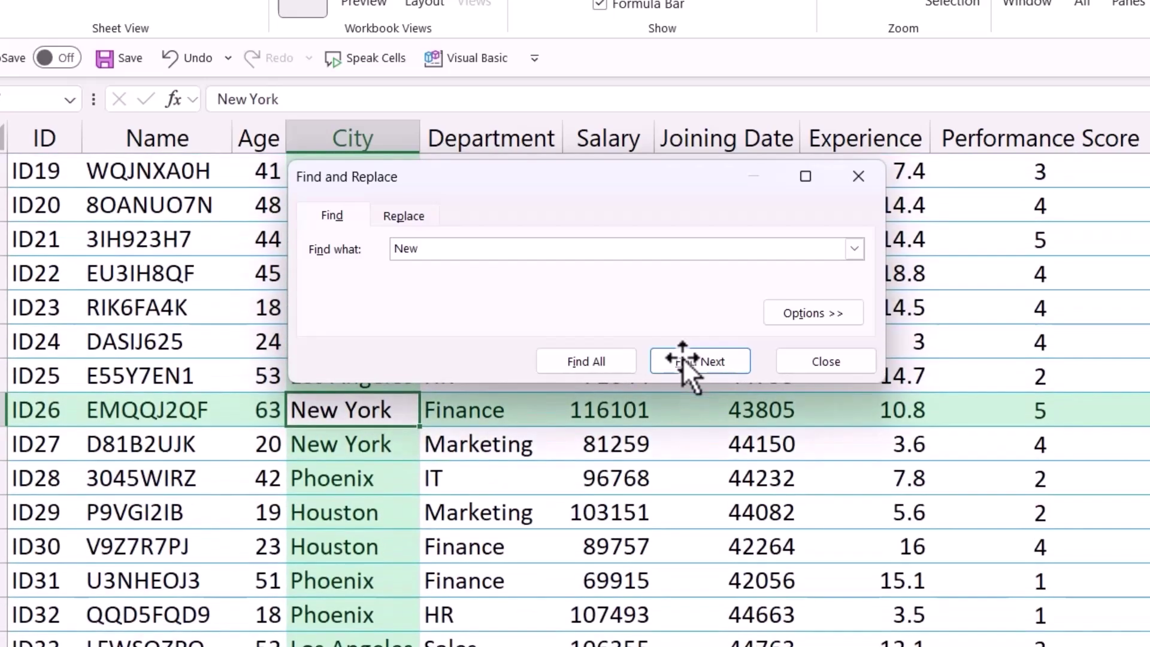
click(682, 357)
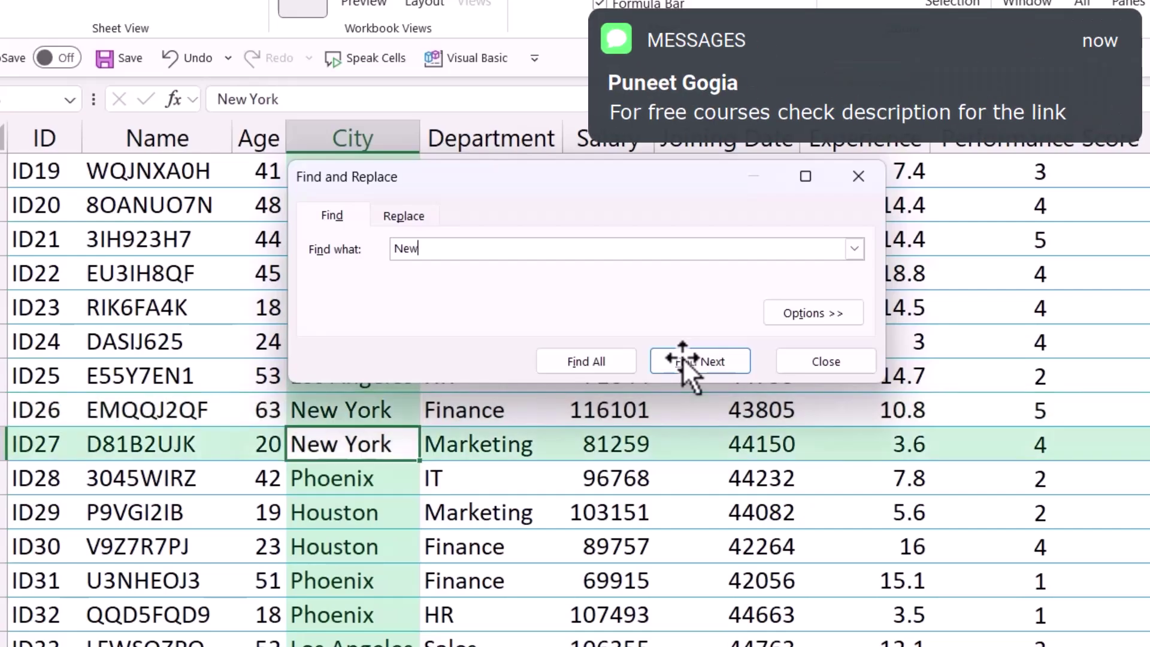
click(789, 365)
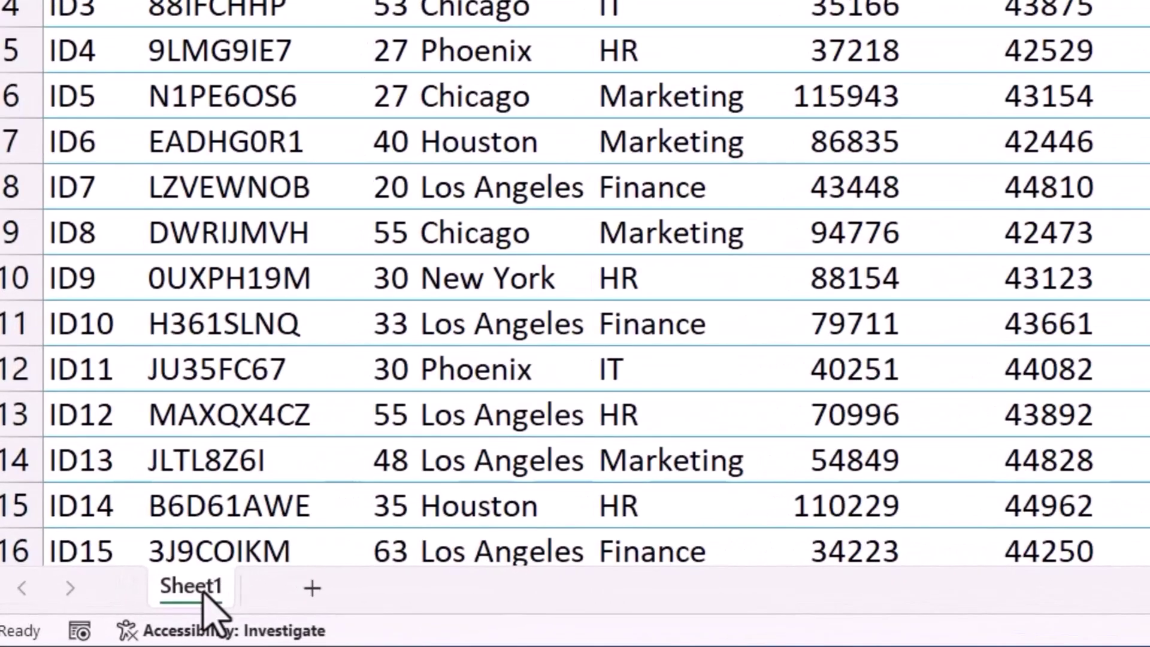
Step: Paste the Worksheet_SelectionChange grey-highlight code into Sheet1's code module
right_click(213, 591)
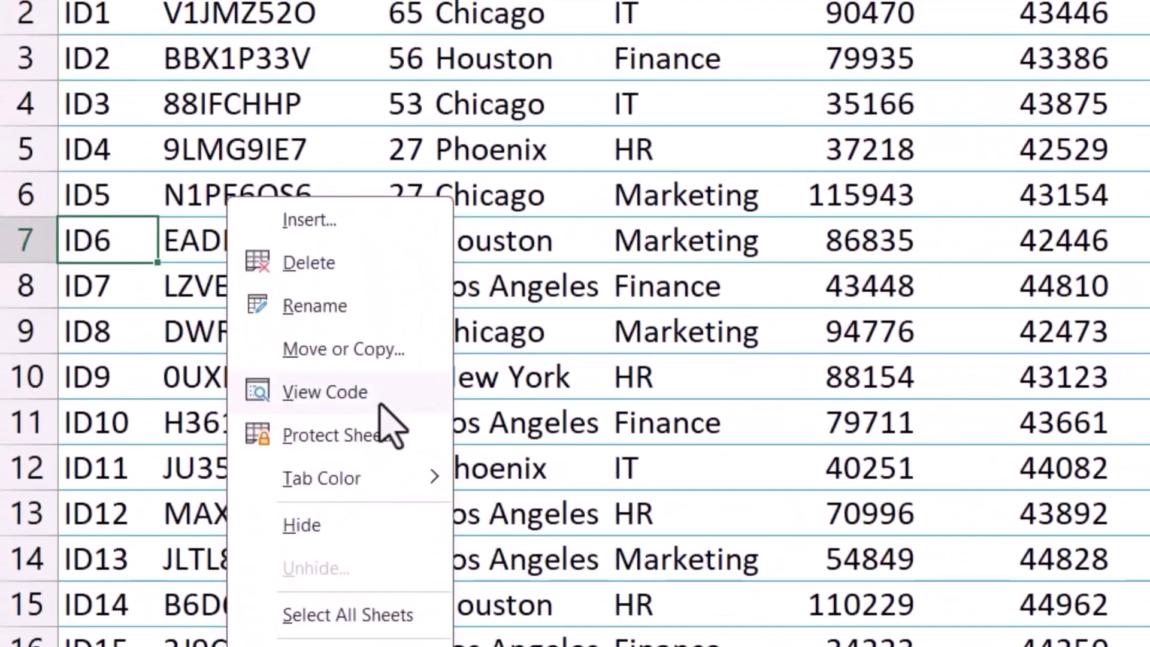
click(379, 403)
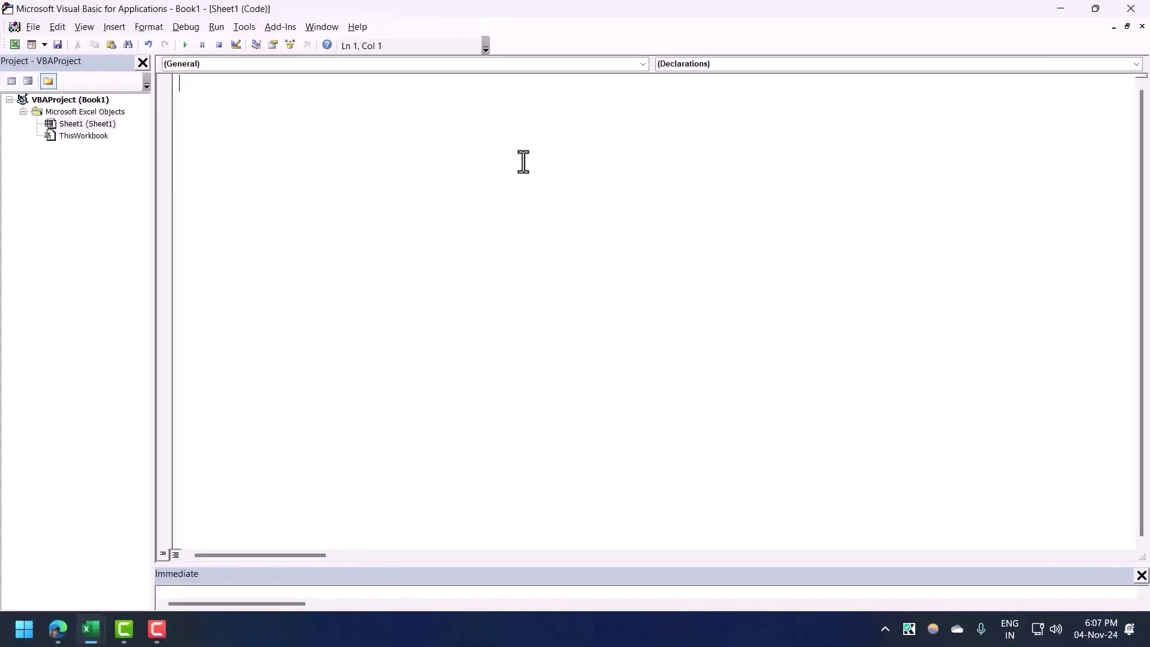
text(Private Sub Worksheet_SelectionChange(ByVal Target As Range)     ' Clear any previous highlights     Cells.Interior.ColorIndex = xlNone      ' Highlight the row and column of the active cell     With Target         .EntireRow.Interior.Color = RGB(217, 217, 217) ' Light grey for row         .EntireColumn.Interior.Color = RGB(217, 217, 217) ' Light grey for row     End With End Sub)
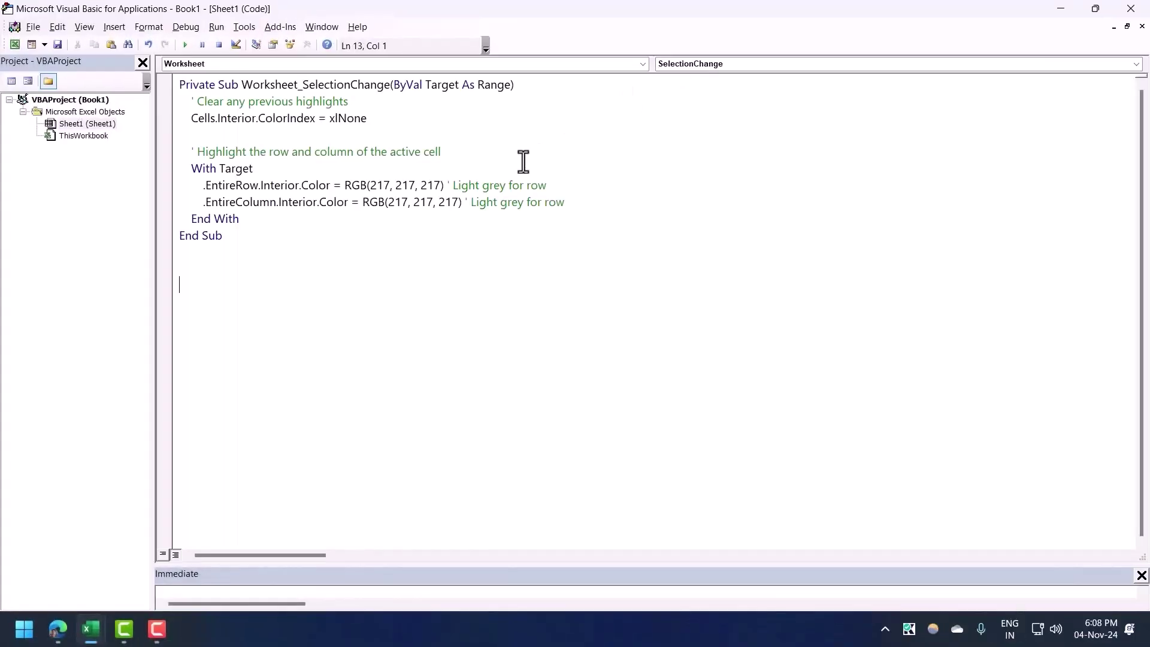
click(327, 219)
click(474, 124)
Step: Back in the worksheet, test the grey macro highlight on cells E6 (Marketing) and H10 (7.1)
click(1060, 8)
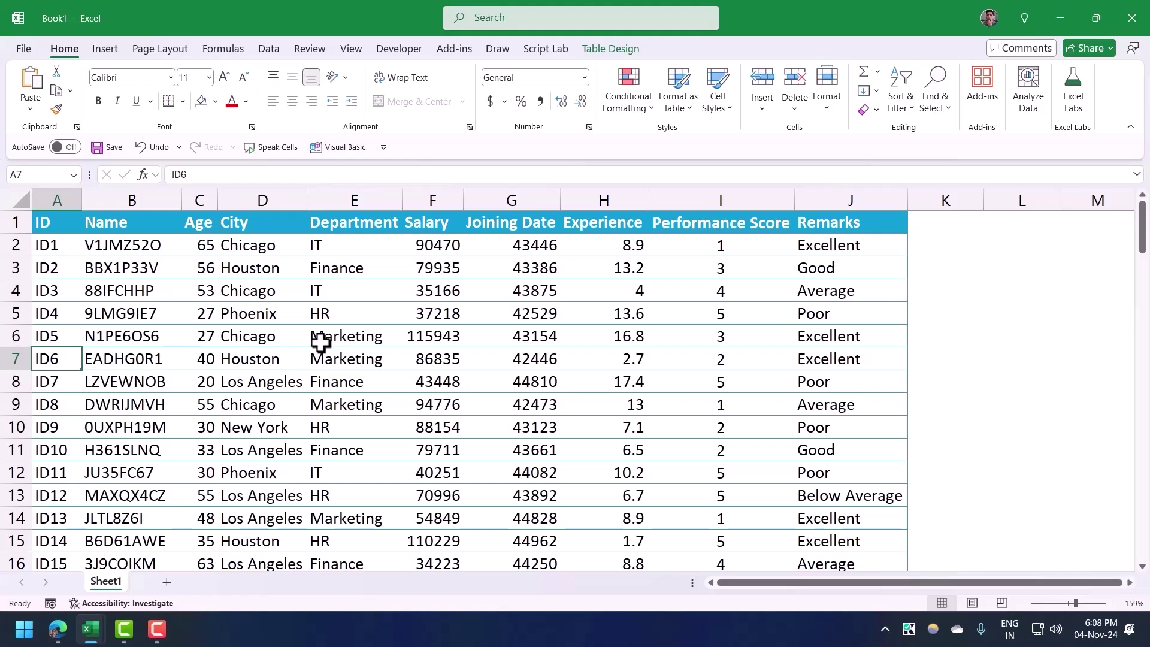
click(321, 342)
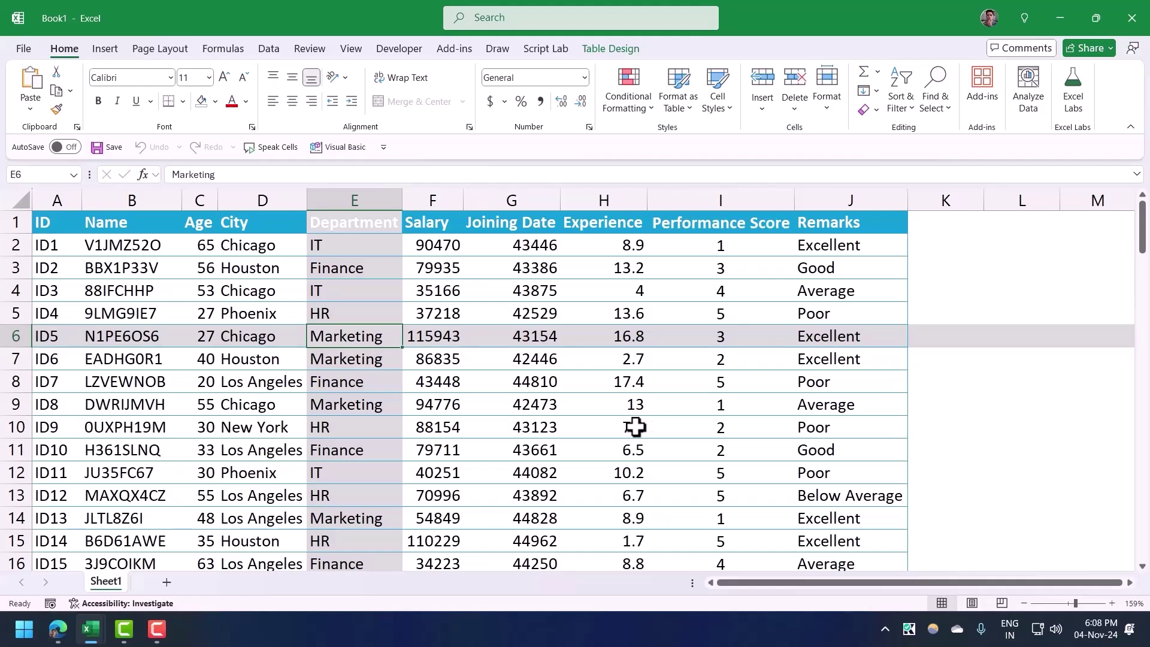
click(635, 427)
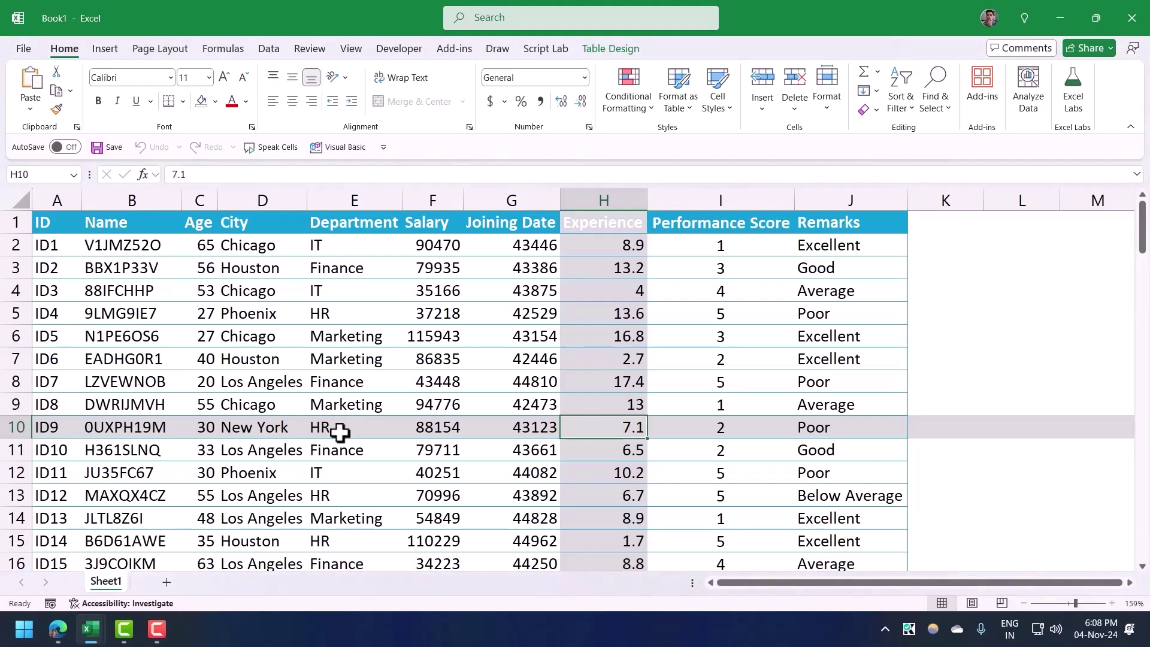
Step: Reopen the VBA editor with Alt+F11 and select the Cells.Interior.ColorIndex = xlNone line
key(alt+F11)
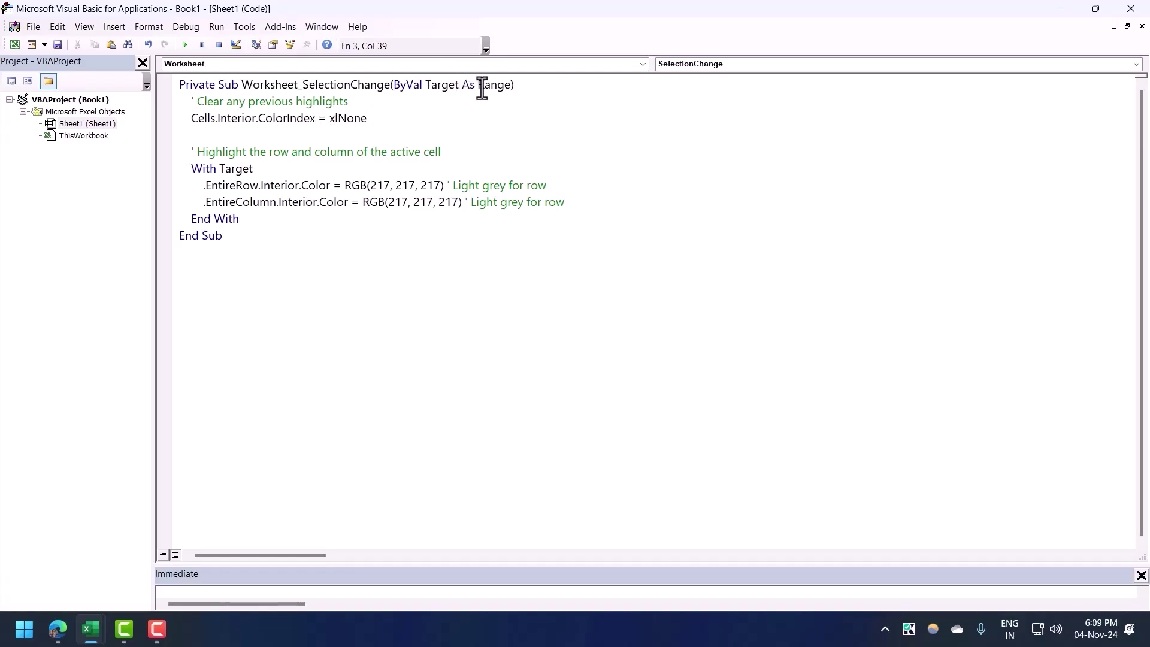
drag(191, 118, 371, 116)
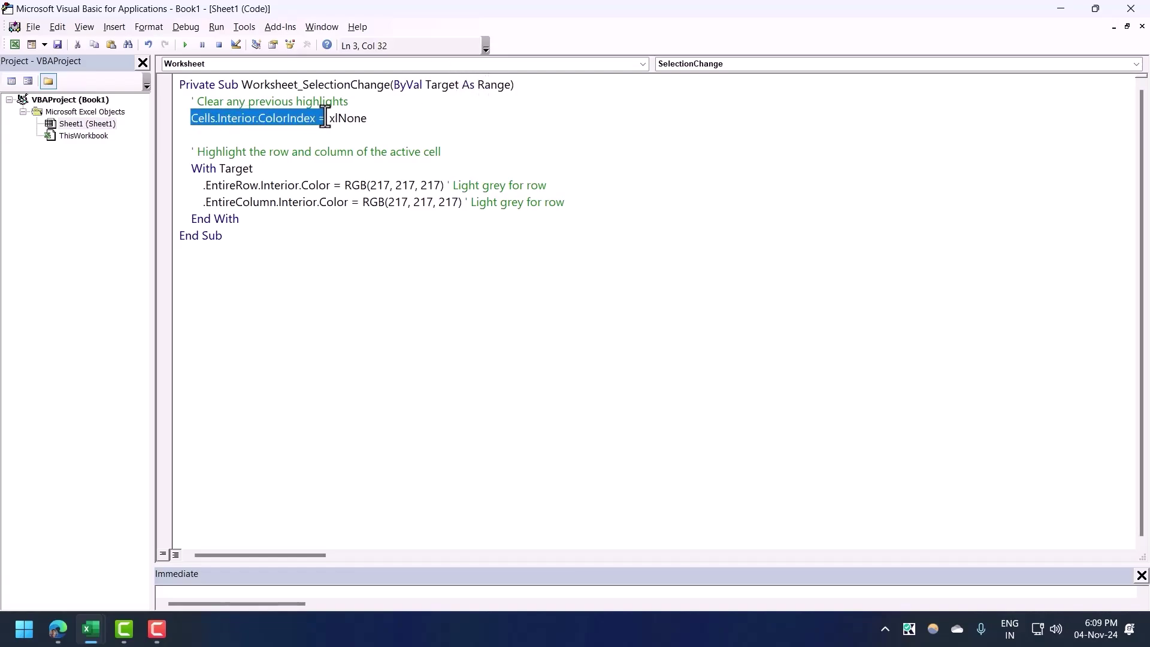